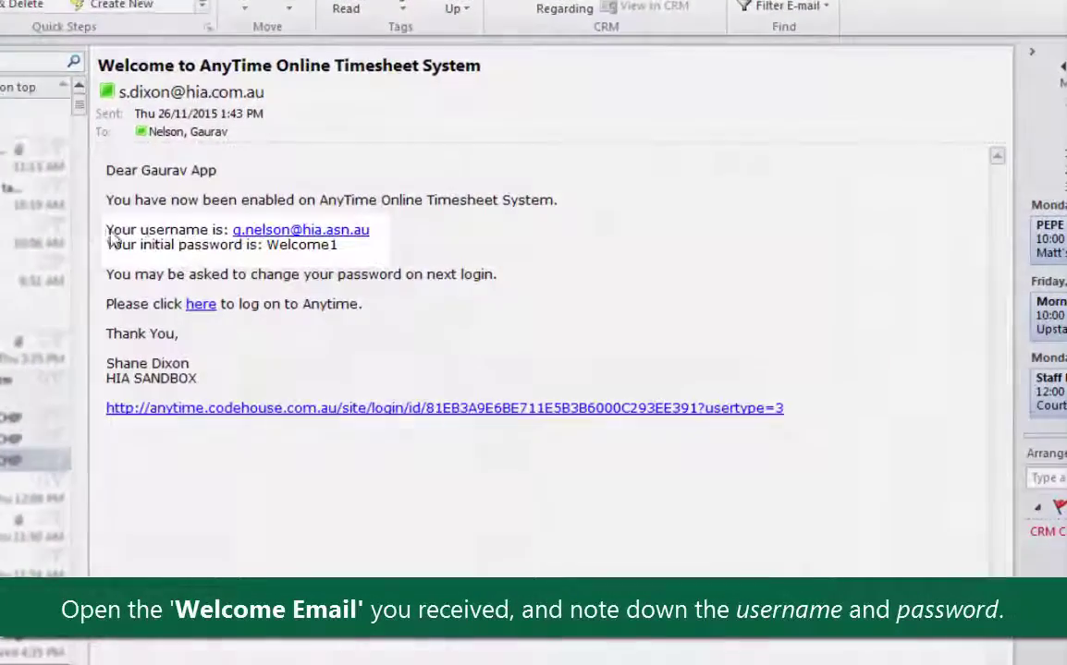
Step: Note the emailed login details, then follow the email's link to the timesheet login page
left_click_drag(107, 231, 417, 266)
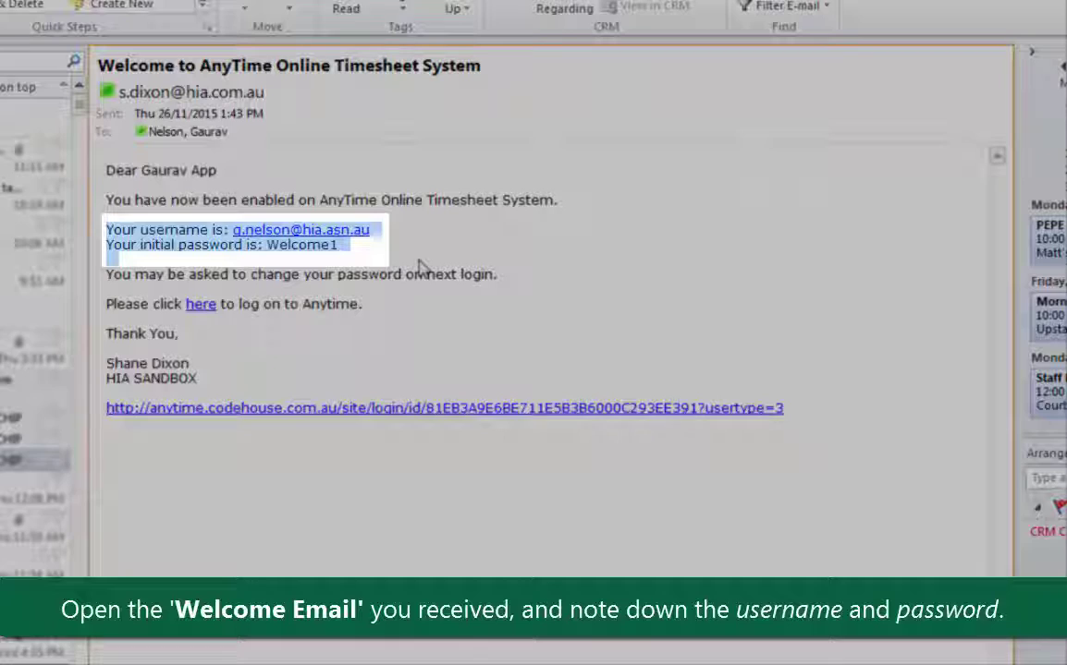
left_click(419, 266)
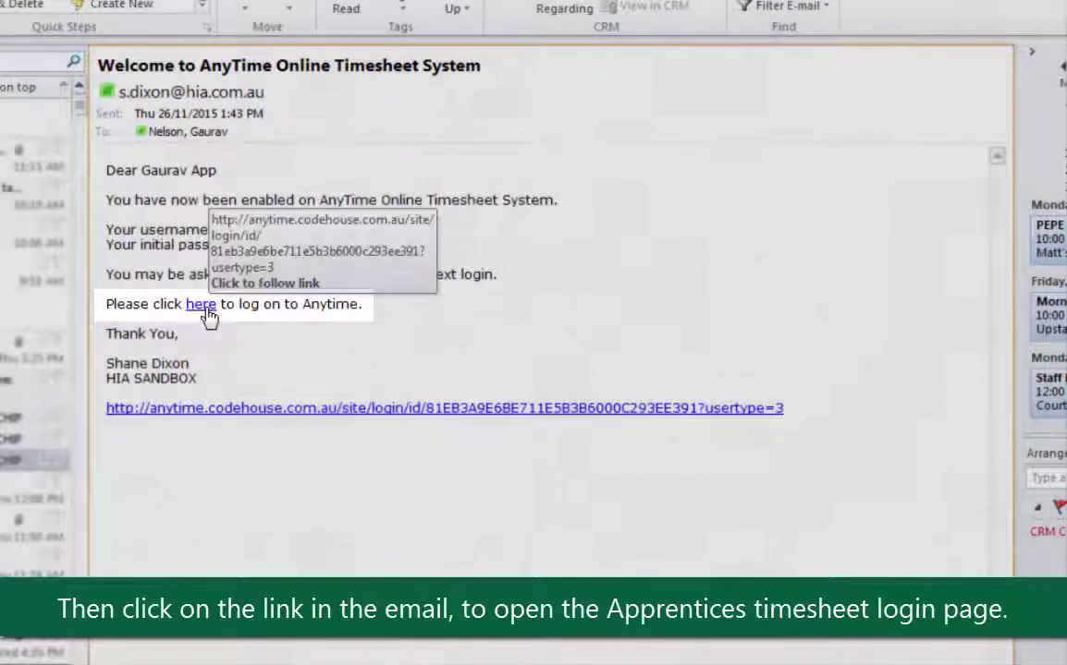
left_click(204, 308)
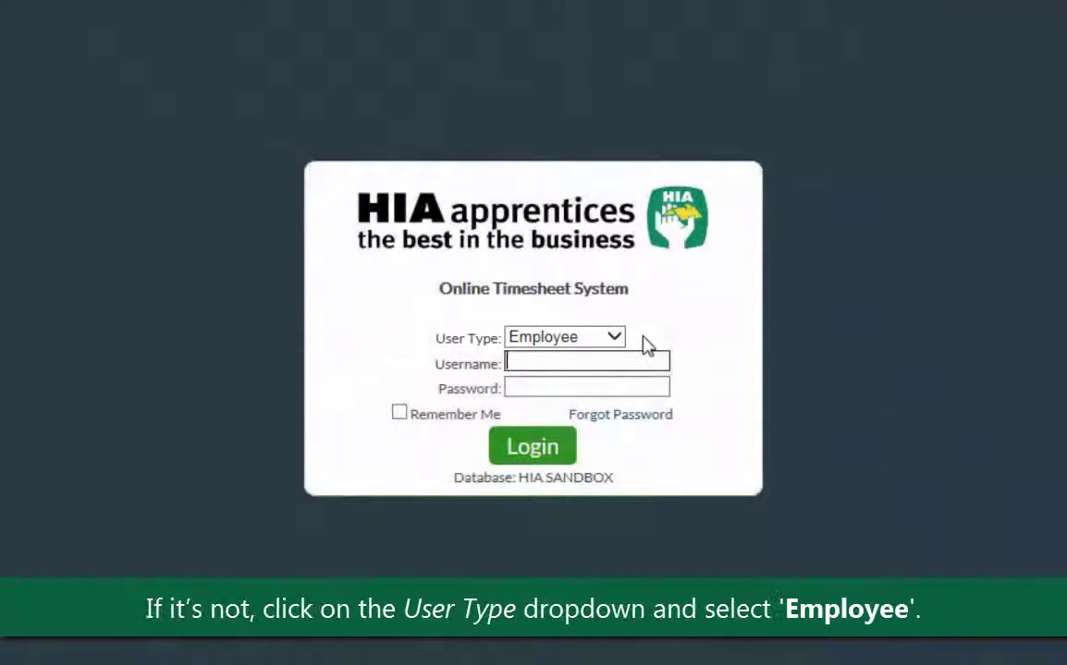
Step: Log in with User Type Employee, using the username and password from the email
left_click(614, 338)
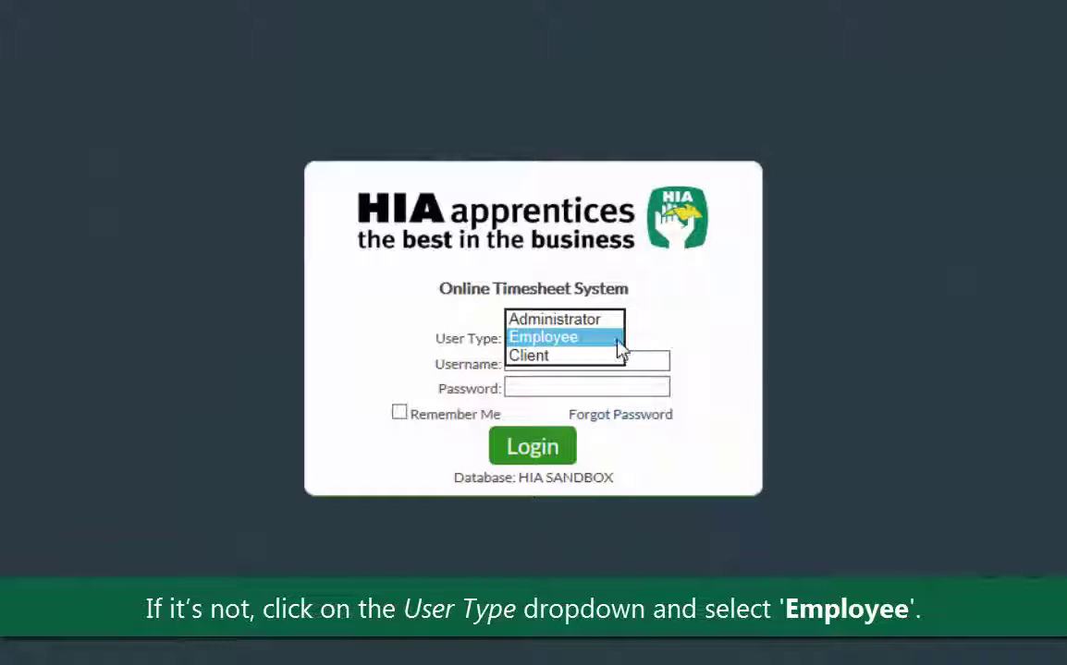
left_click(617, 339)
left_click(666, 362)
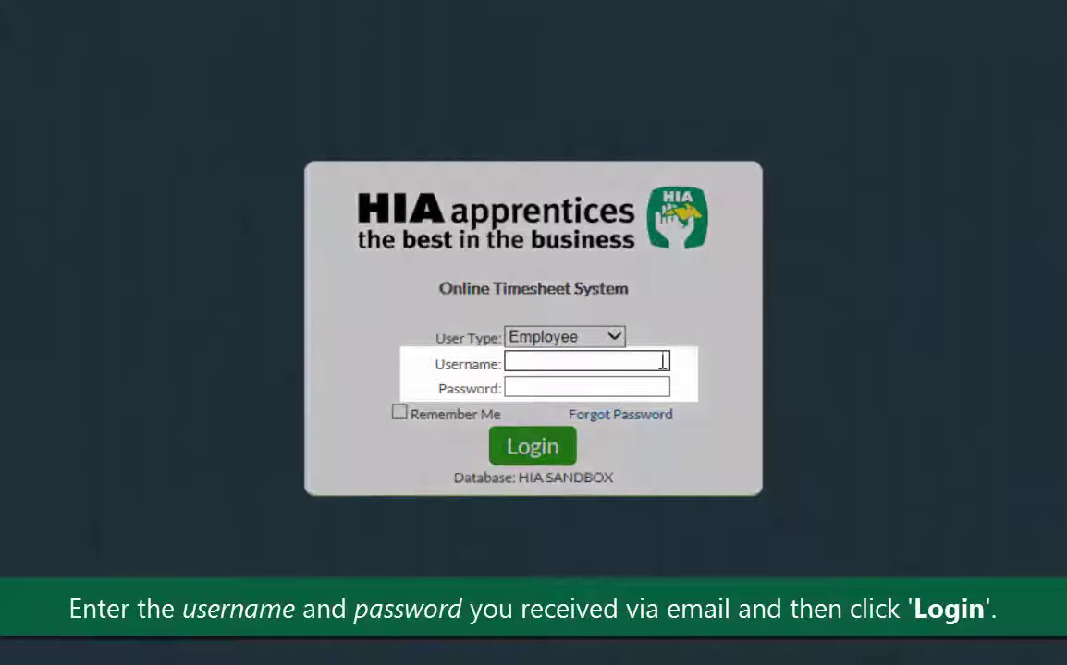
left_click(663, 389)
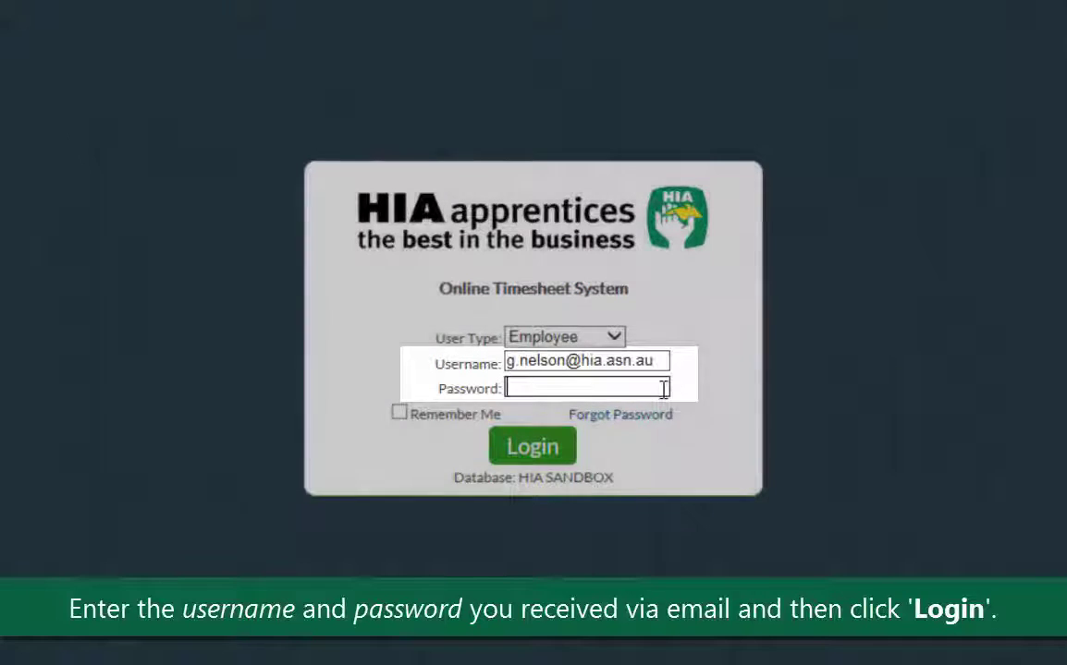
type("*******")
left_click(542, 458)
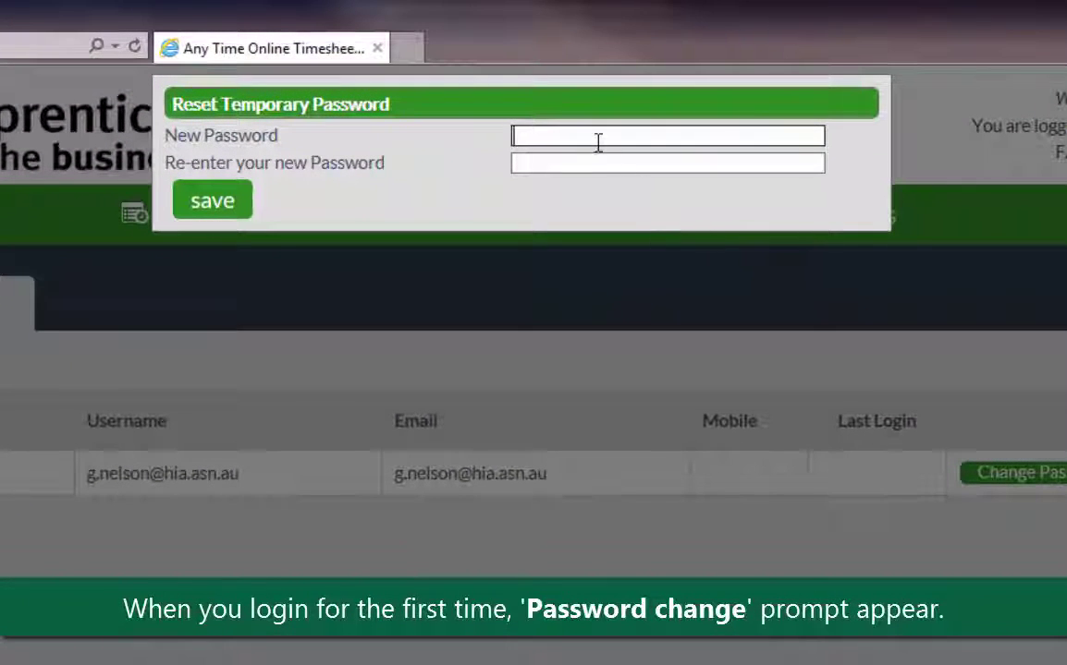
Step: Enter and confirm a new password in place of the temporary one, and save it
type("****")
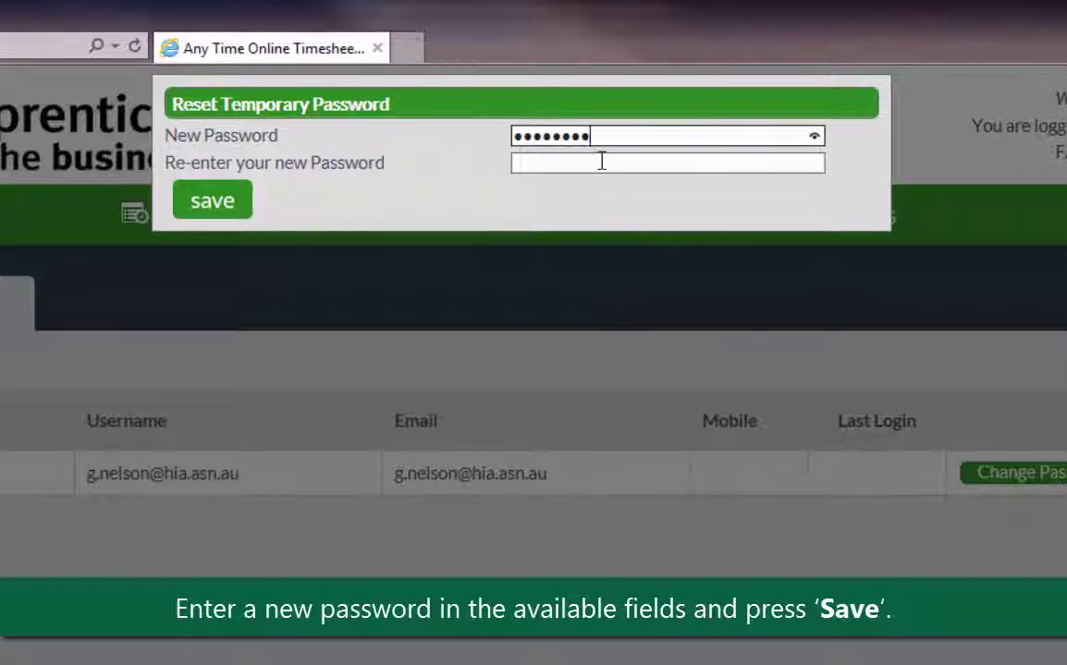
left_click(602, 161)
type("*******")
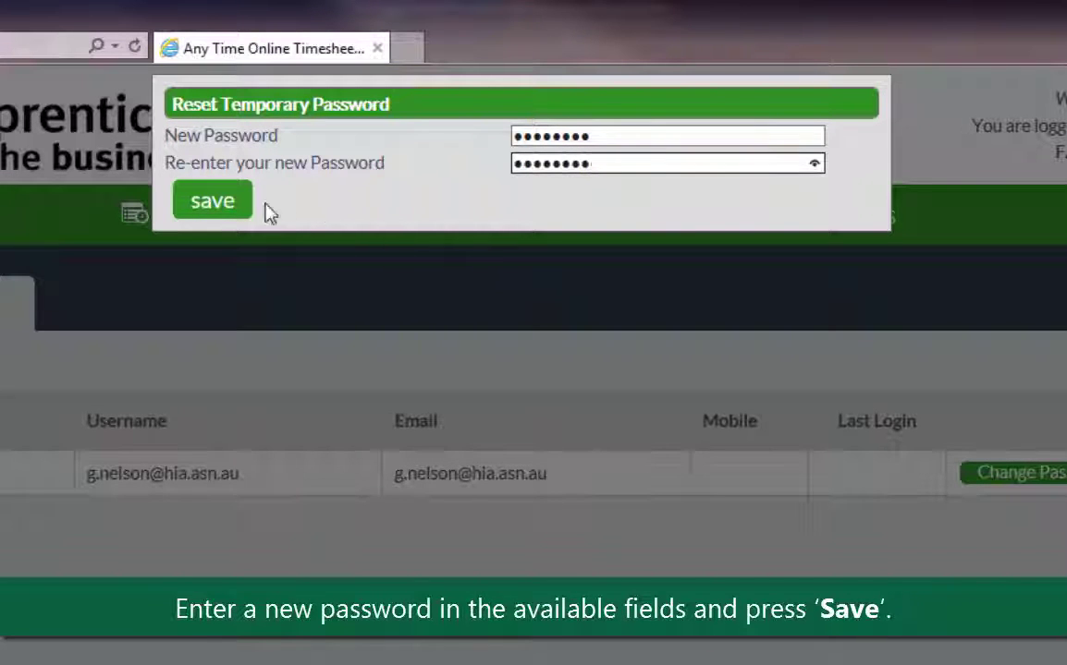
left_click(231, 213)
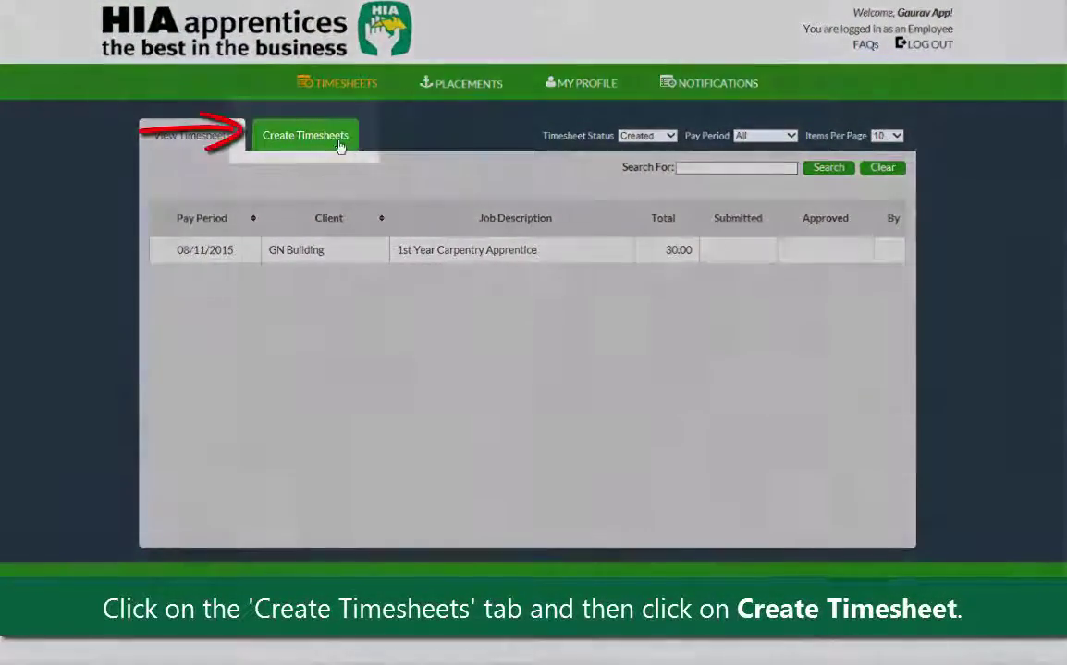
Step: Under Create Timesheets, create a GN Building timesheet for 01/02/2016–14/02/2016
left_click(349, 154)
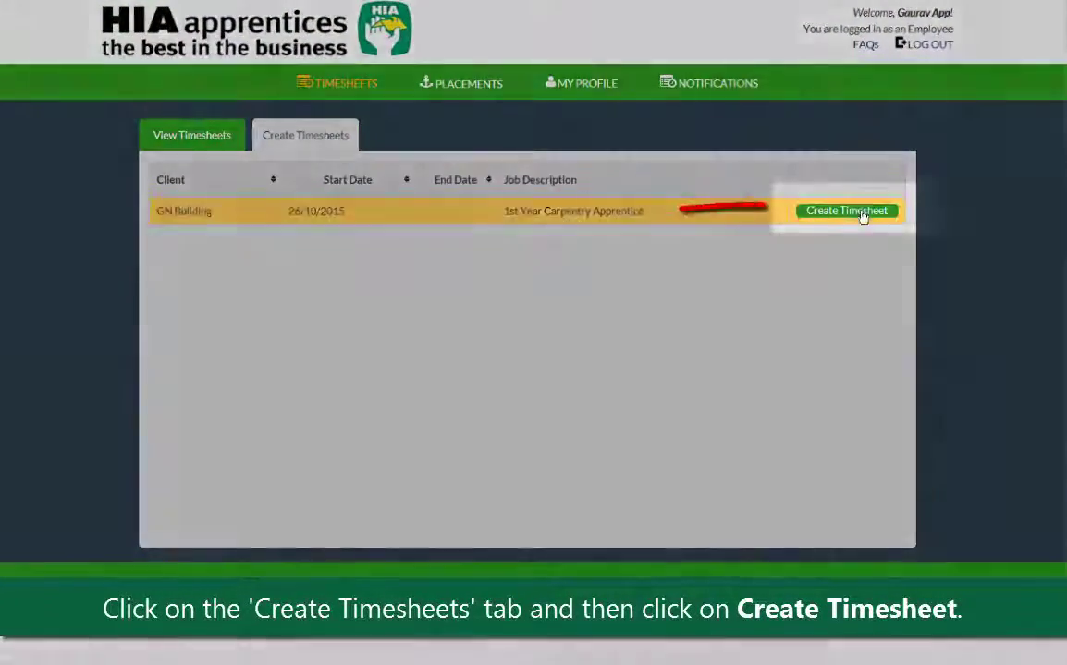
left_click(862, 214)
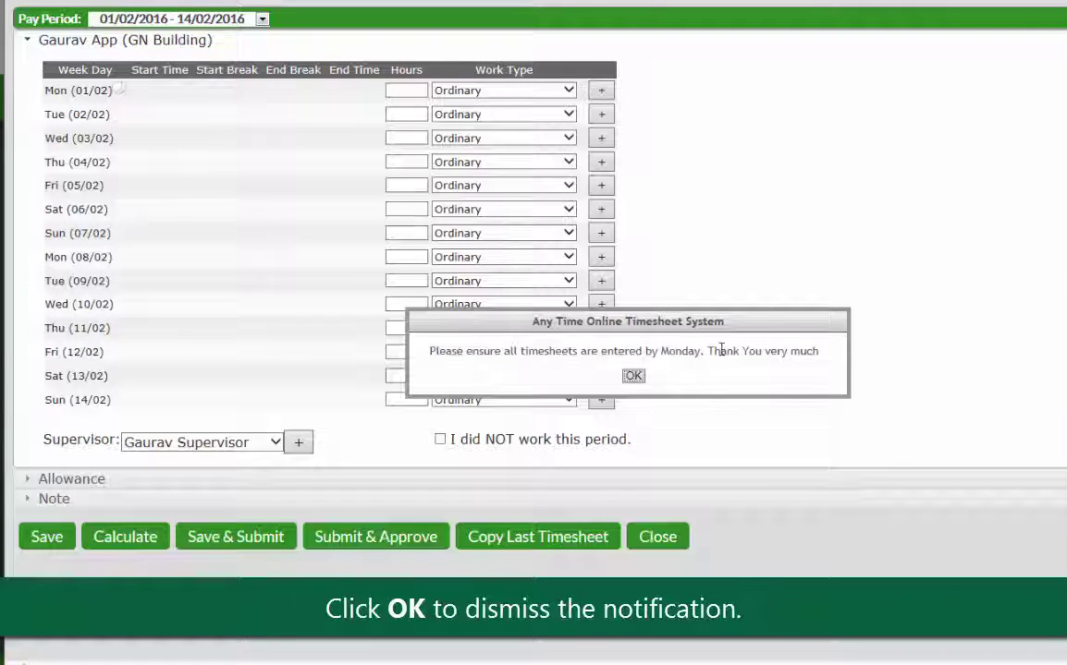
Step: Enter 8 hours for Monday and Tuesday, copy them to every weekday, and set Wed 03/02 to Annual
left_click(633, 377)
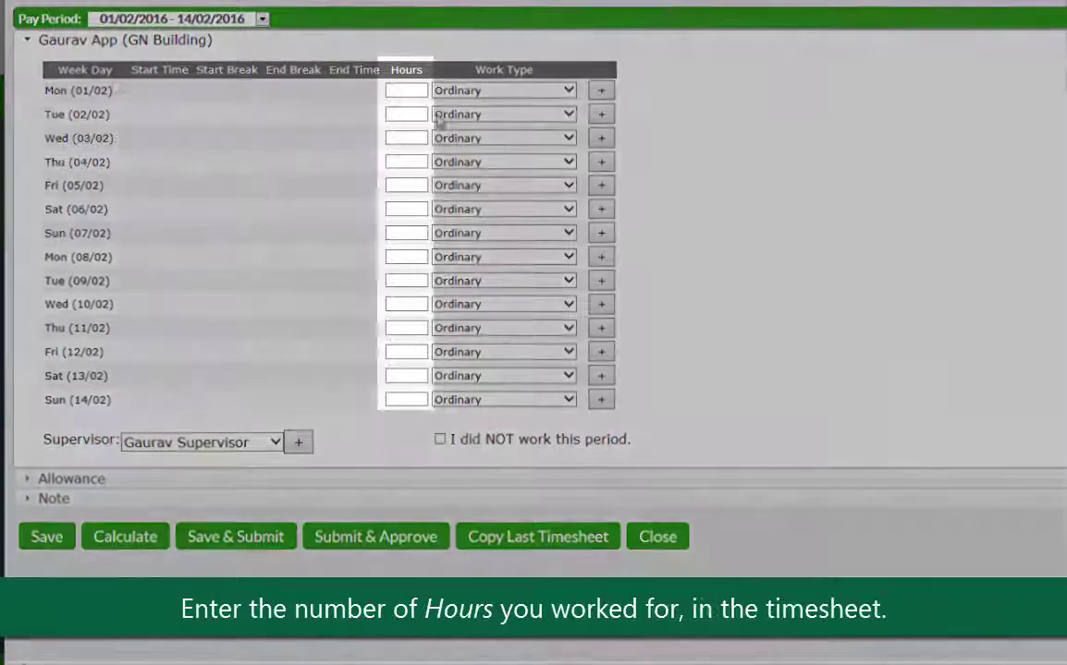
left_click(419, 89)
type("8")
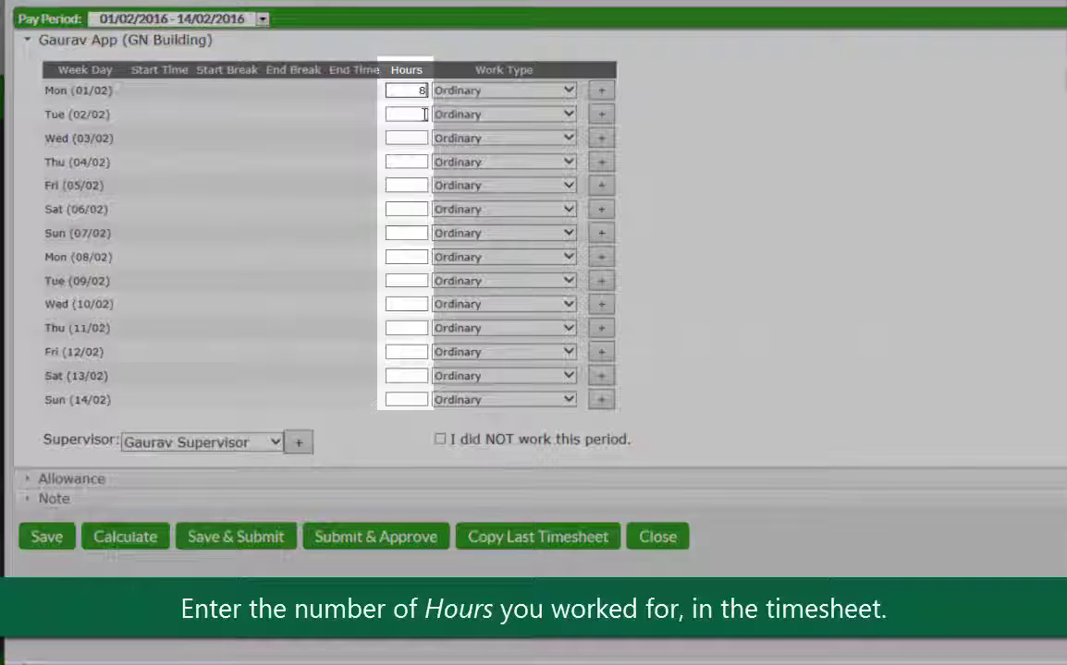
left_click(420, 114)
type("8")
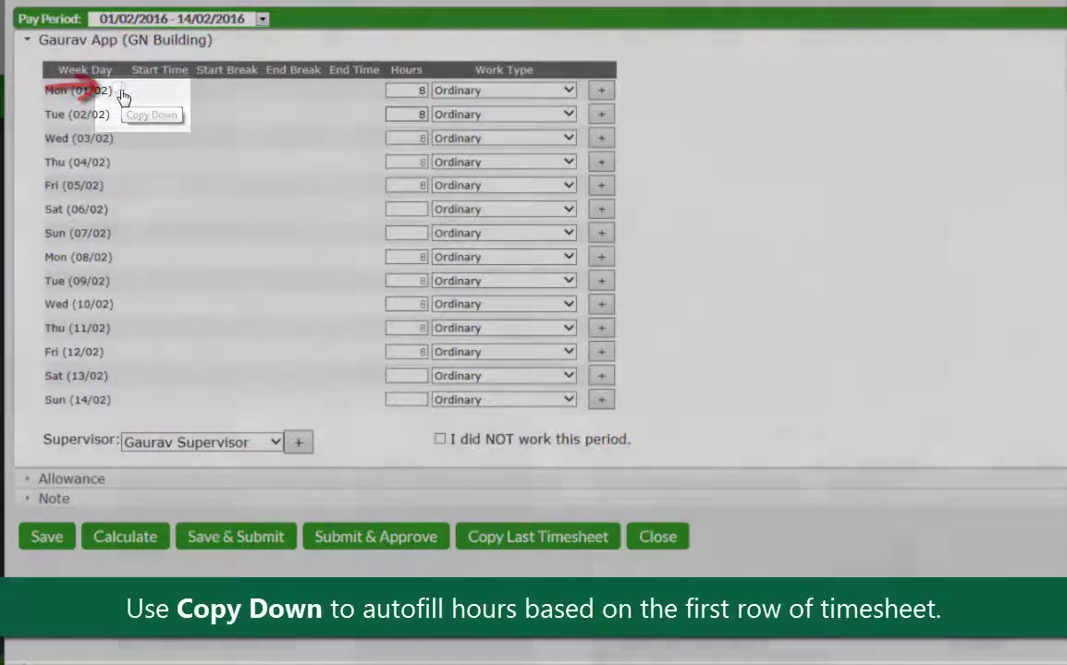
left_click(122, 94)
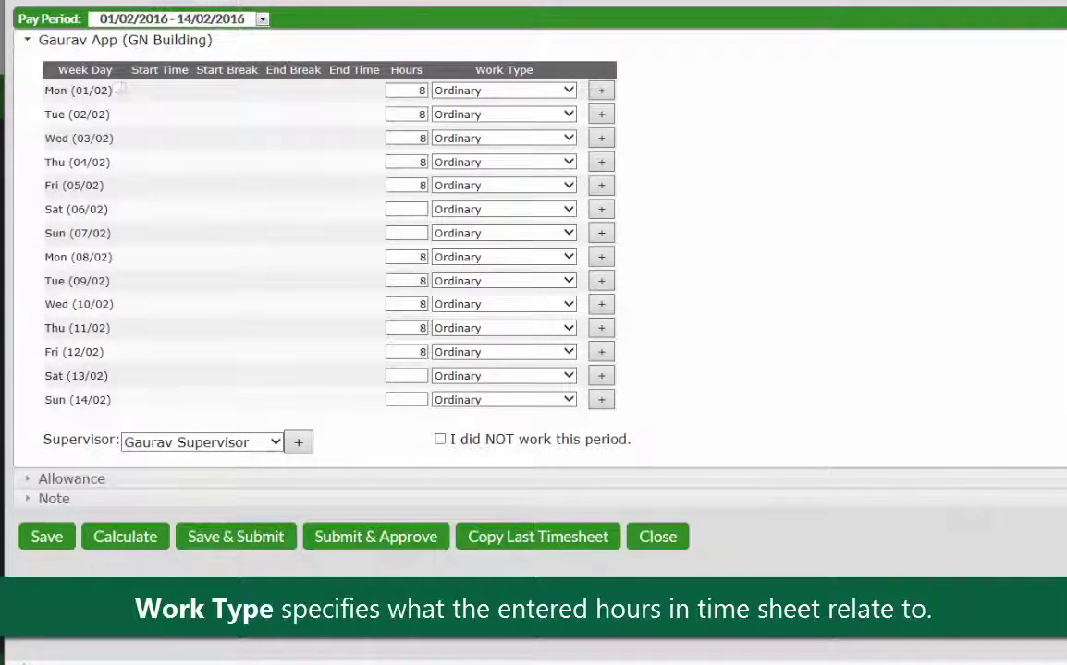
left_click(570, 139)
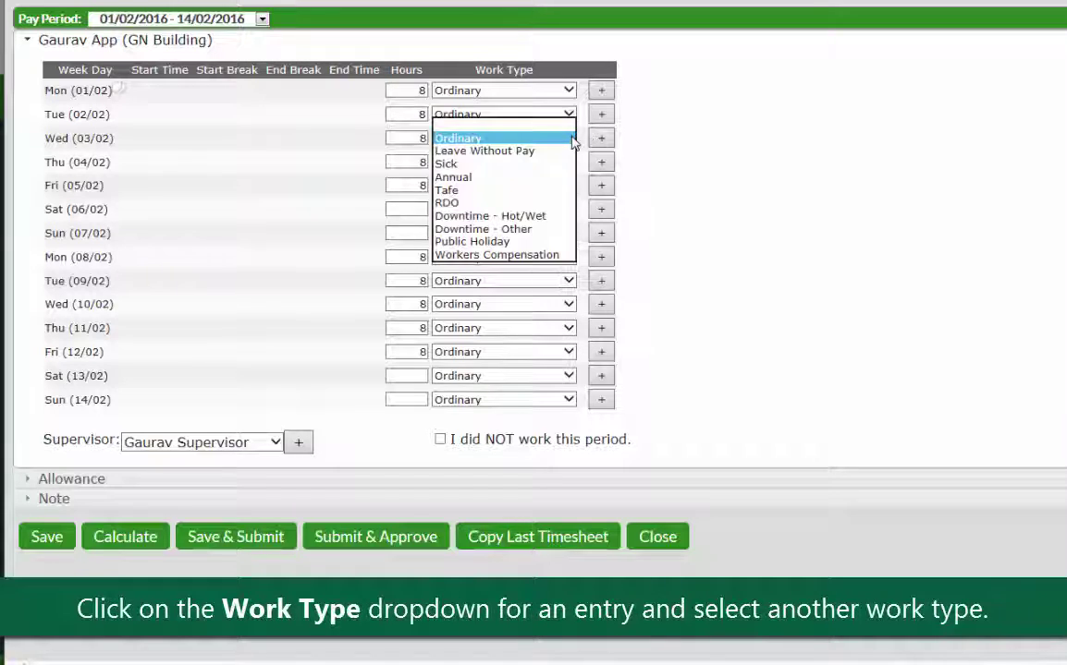
left_click(538, 177)
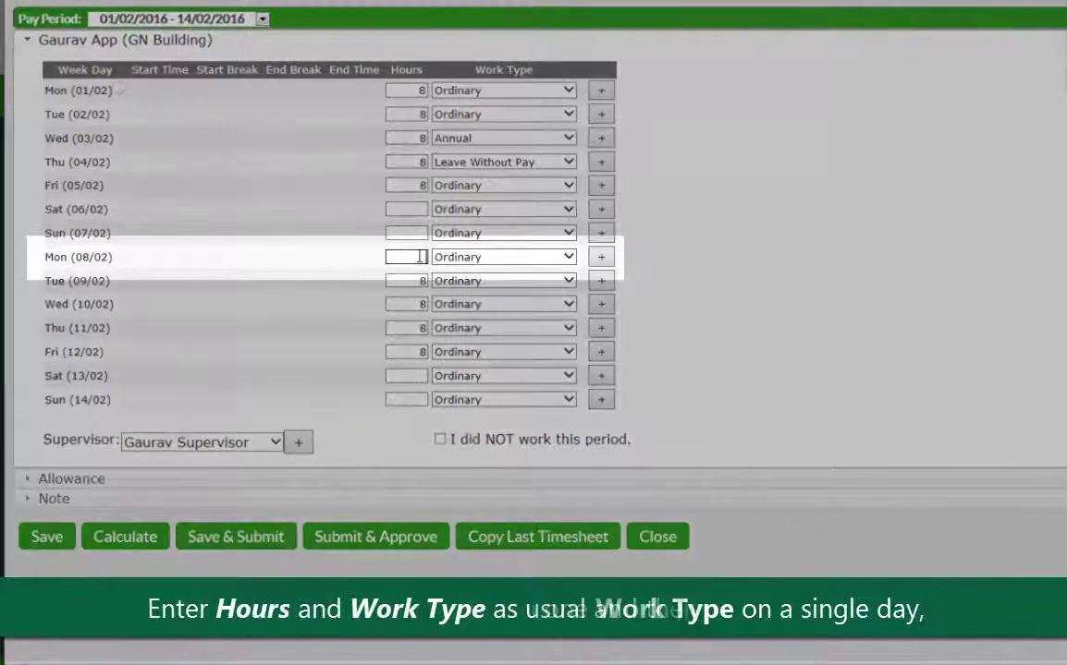
Step: Split Mon 08/02 into 4 hours RDO plus a second Ordinary line
left_click(420, 257)
type("4")
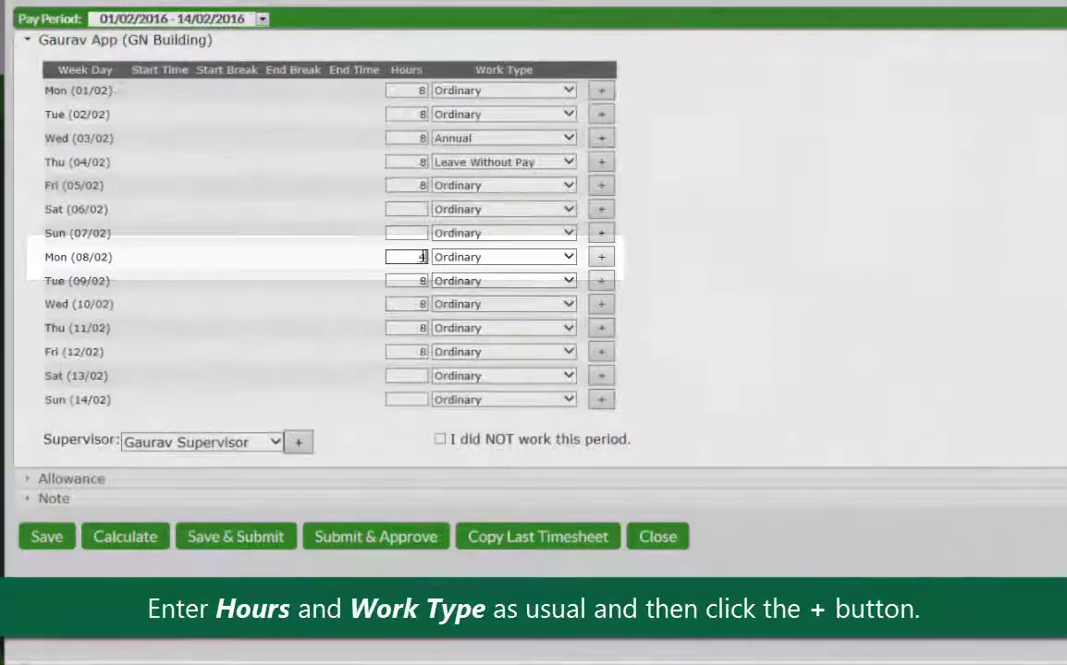
left_click(569, 258)
left_click(572, 259)
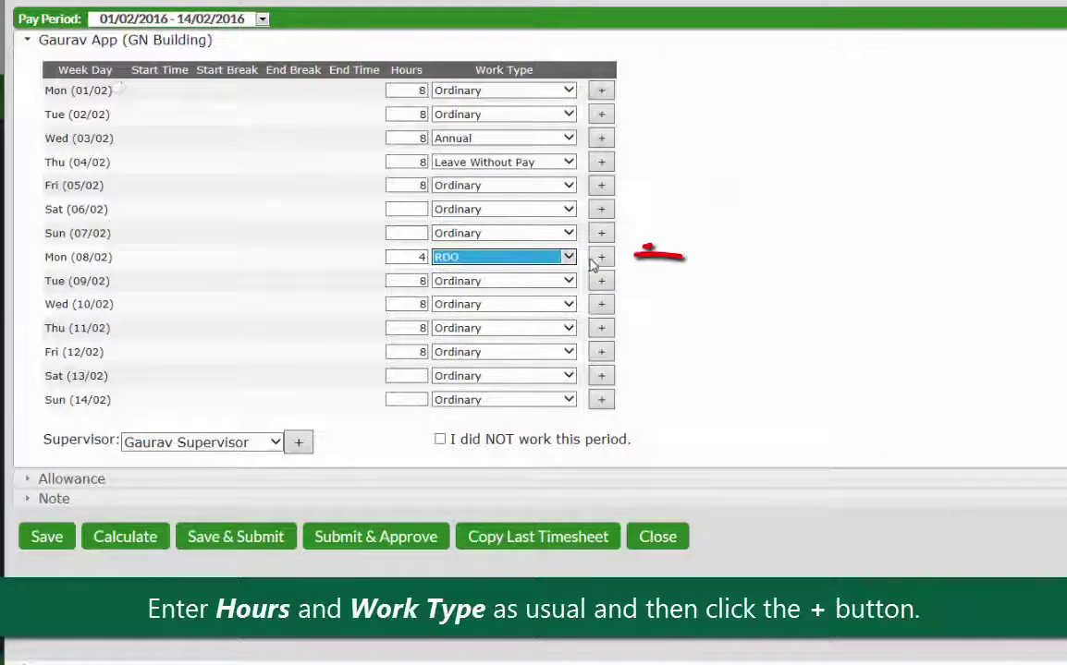
left_click(601, 258)
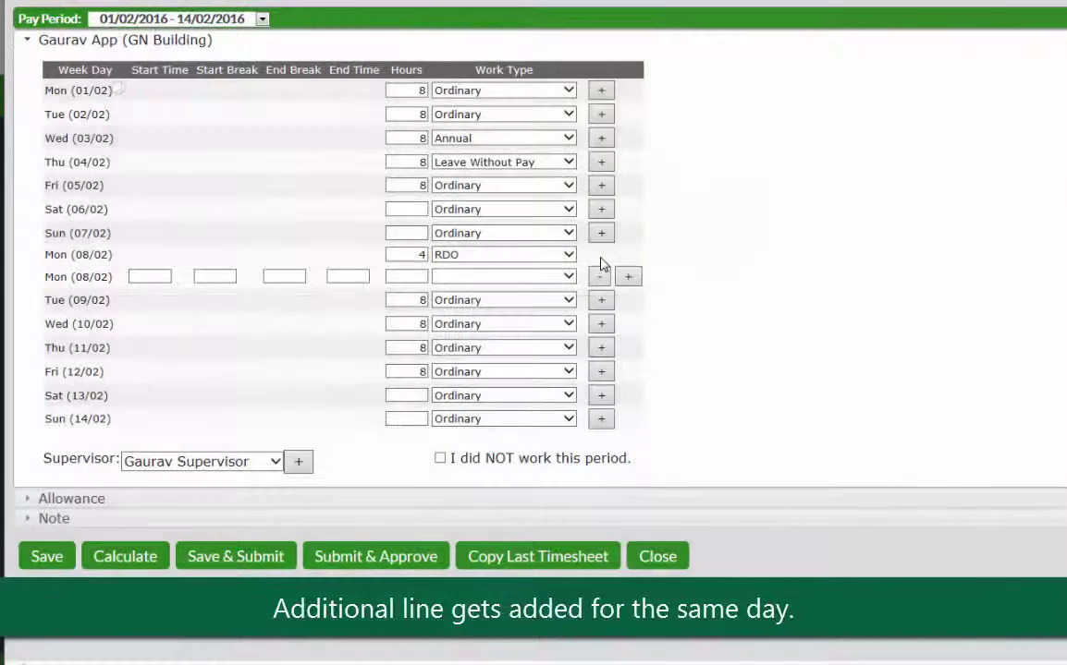
left_click(569, 277)
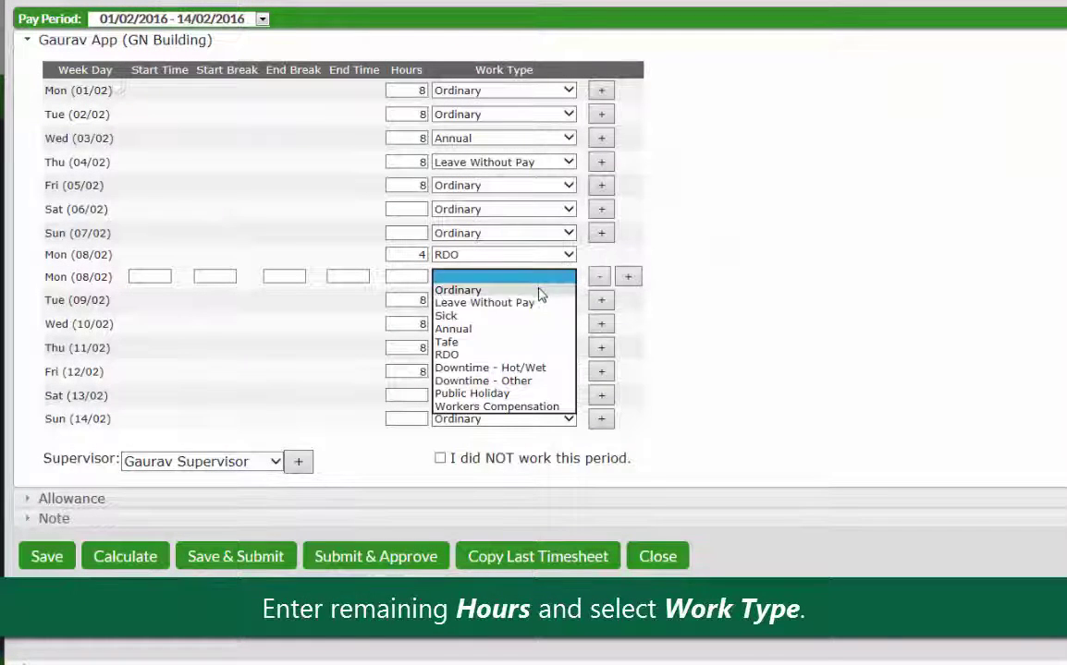
left_click(470, 290)
left_click(420, 275)
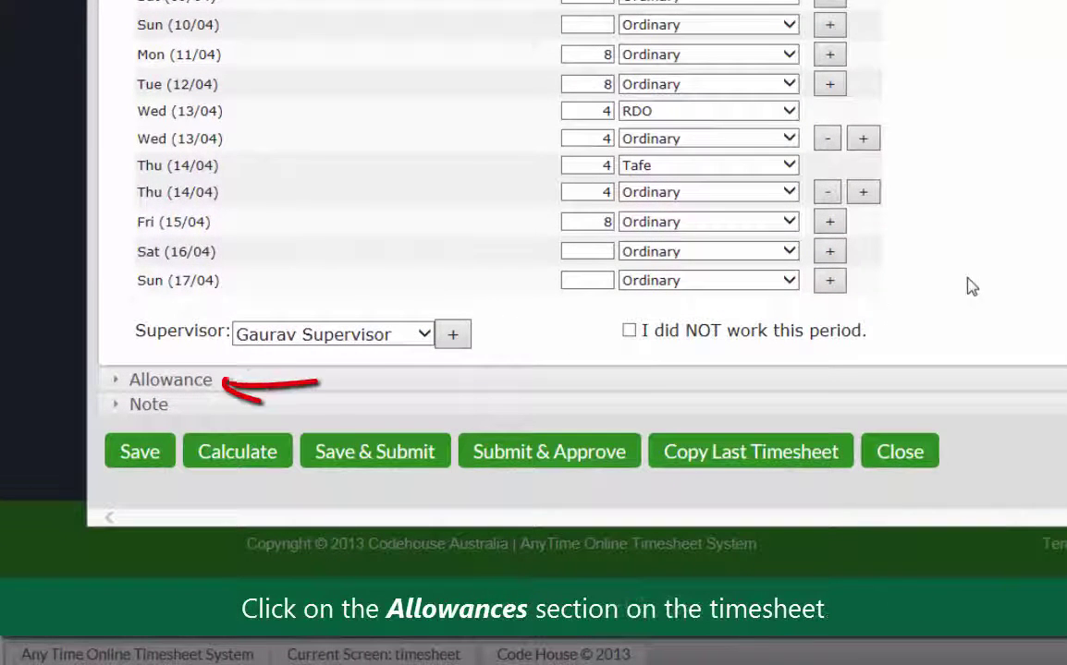
Step: In the Allowance section, enter a travel allowance of 1 for Mon 04/04 and Tue 05/04
left_click(204, 385)
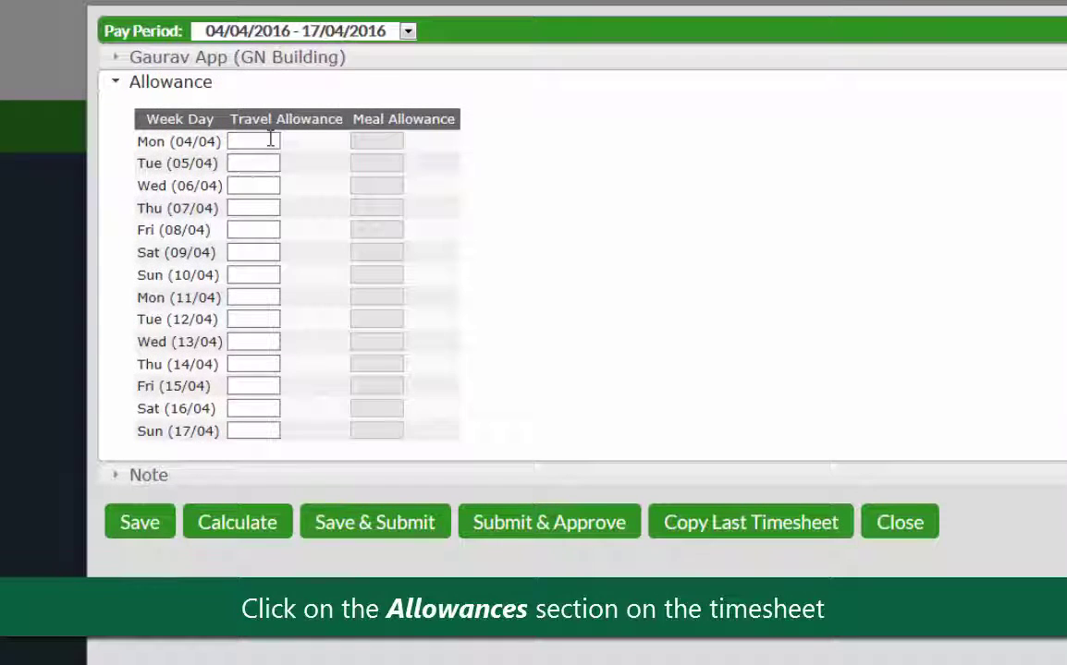
left_click(270, 138)
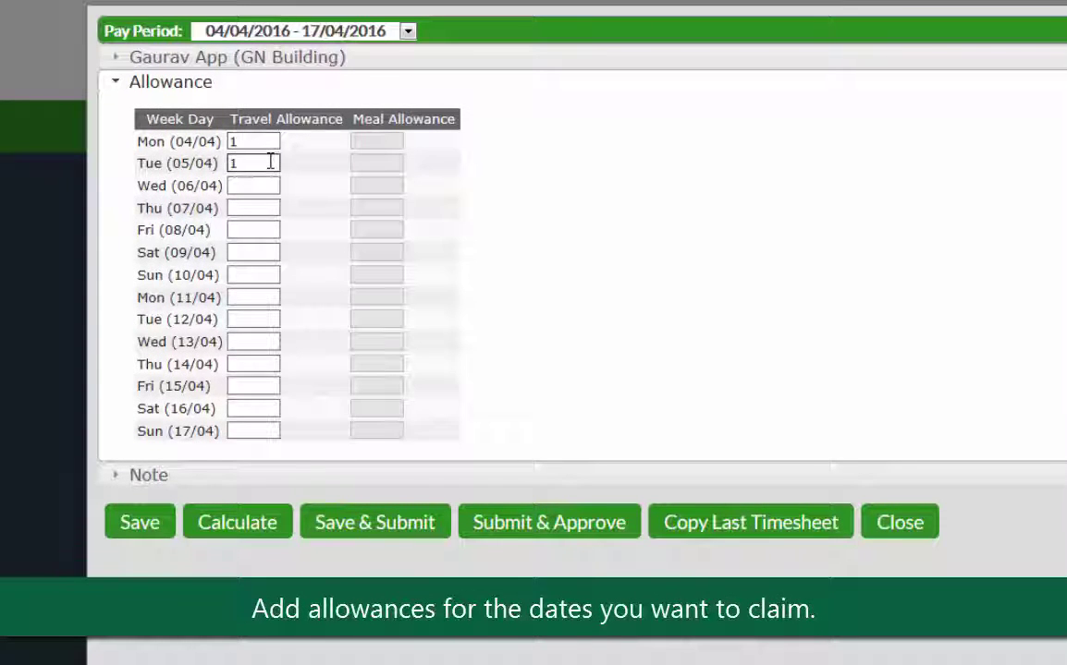
left_click(253, 296)
type("1")
key("Tab")
type("1")
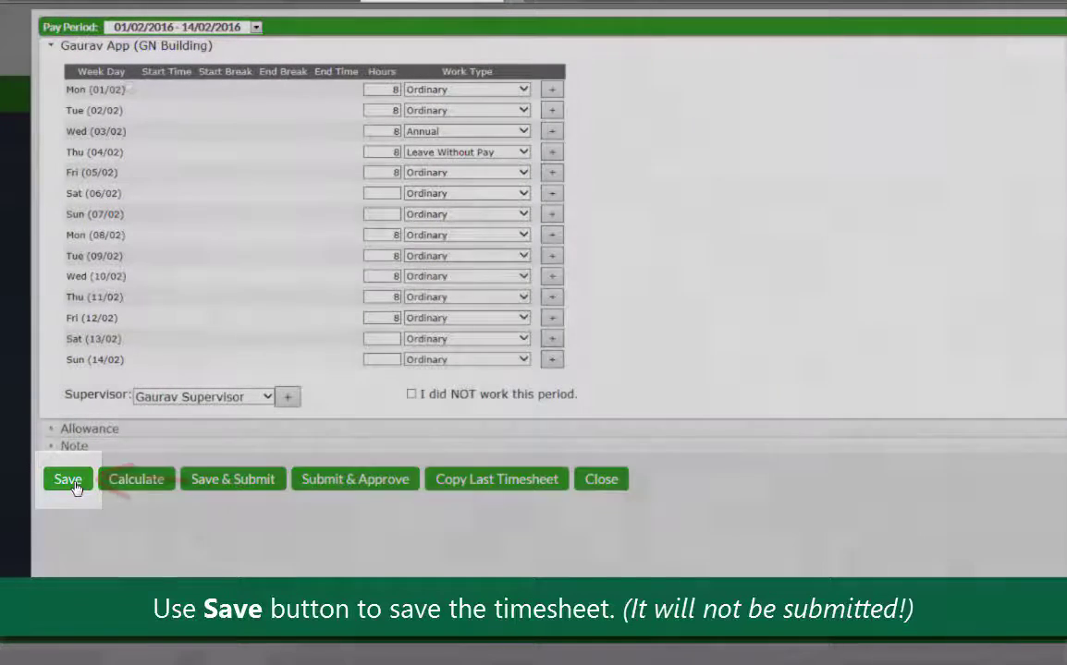
Step: Save the 14/02/2016 timesheet, then reopen it and Save & Submit, confirming with OK
left_click(70, 480)
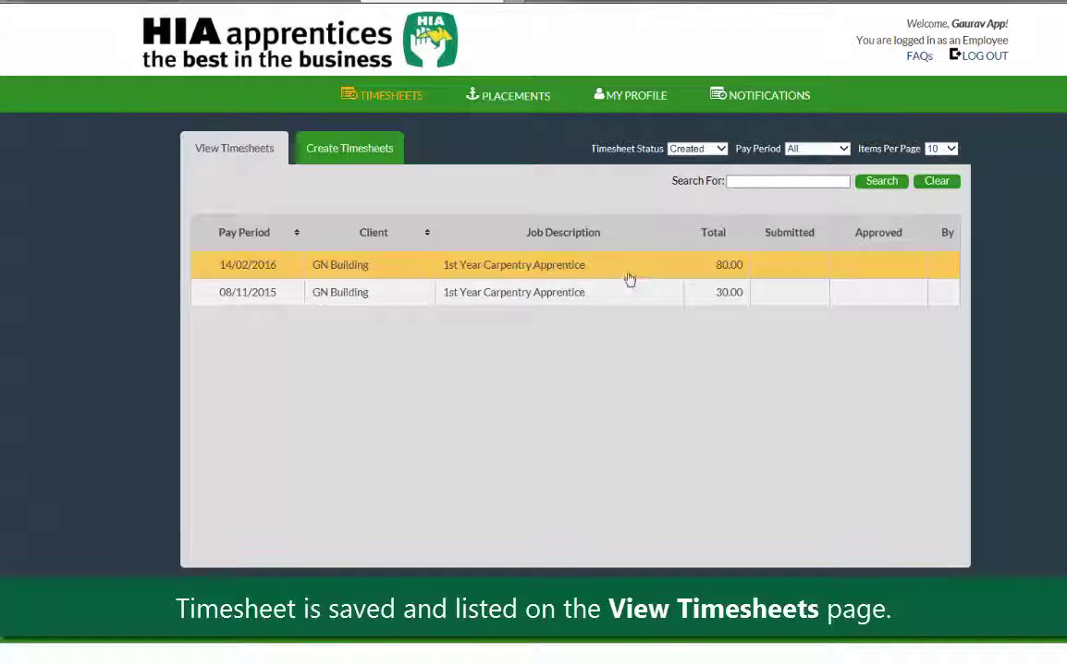
left_click(666, 270)
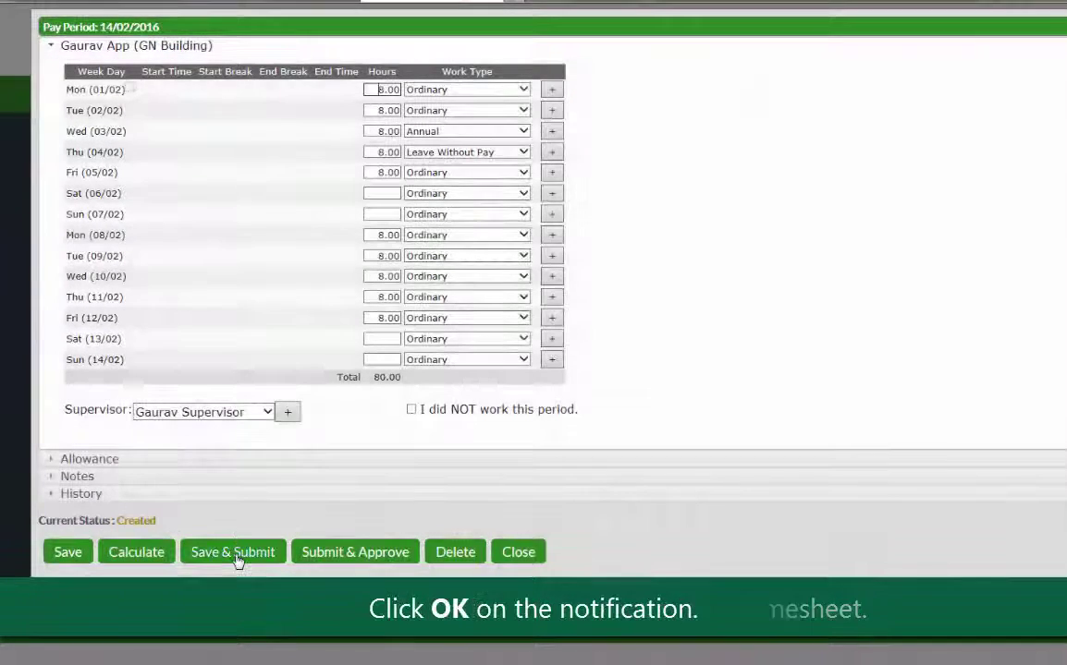
left_click(234, 555)
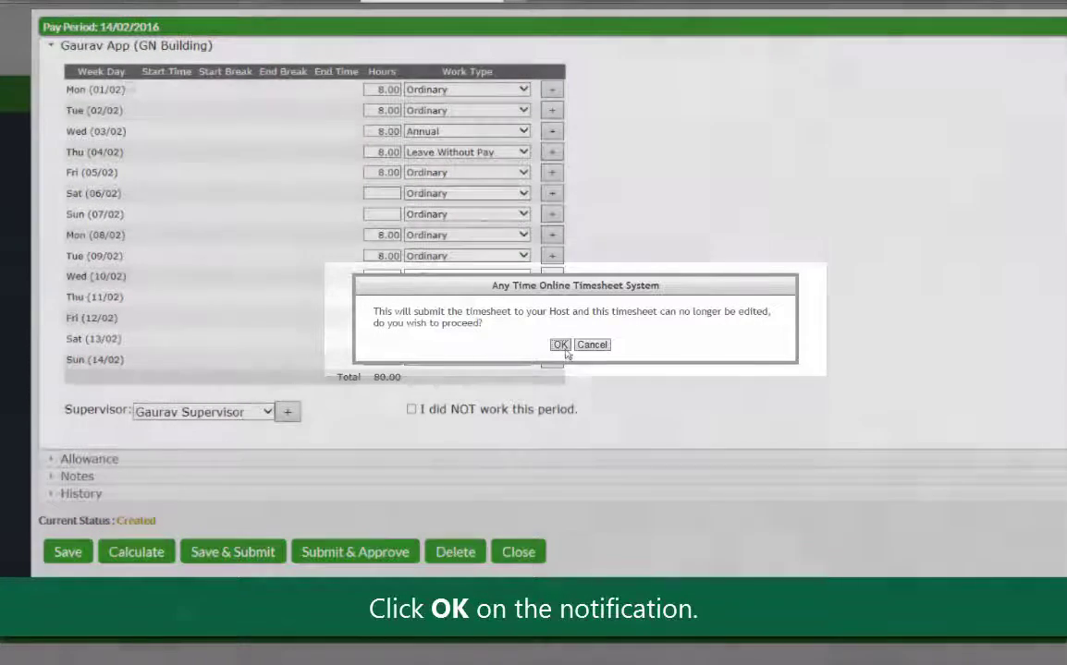
left_click(561, 346)
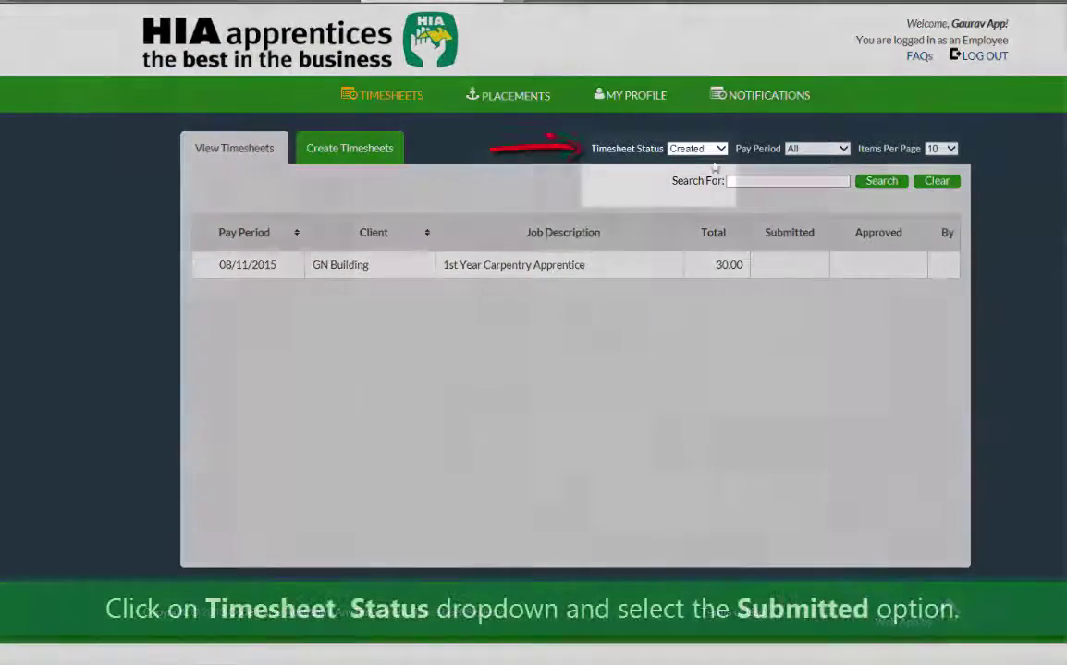
Step: Filter the timesheet list to Submitted, then open the rejection email's amend link
left_click(720, 149)
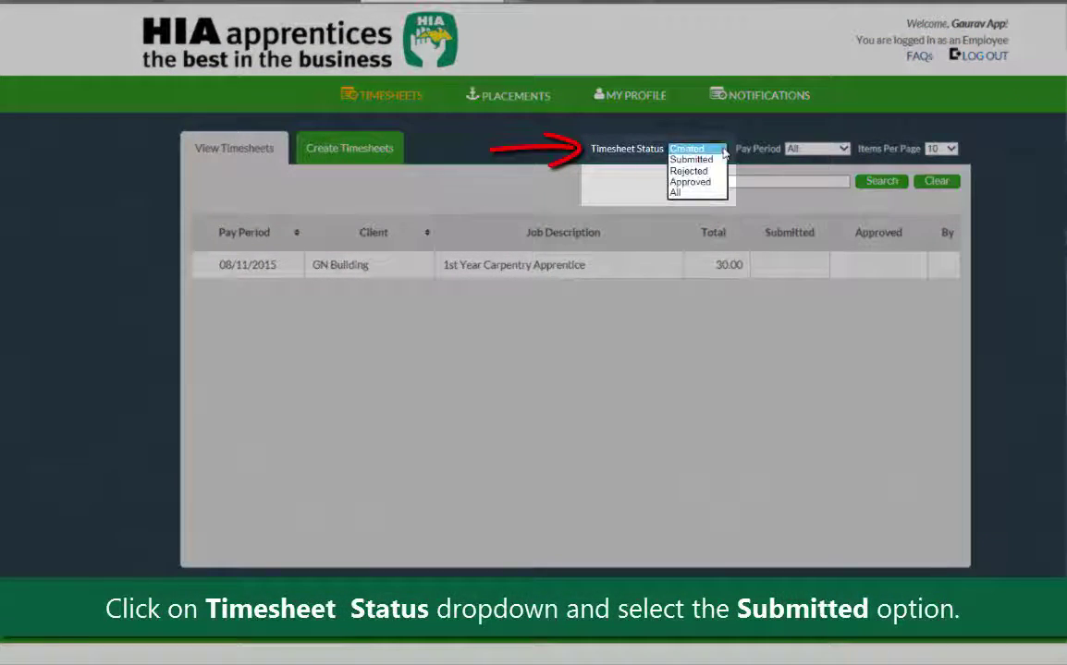
left_click(723, 160)
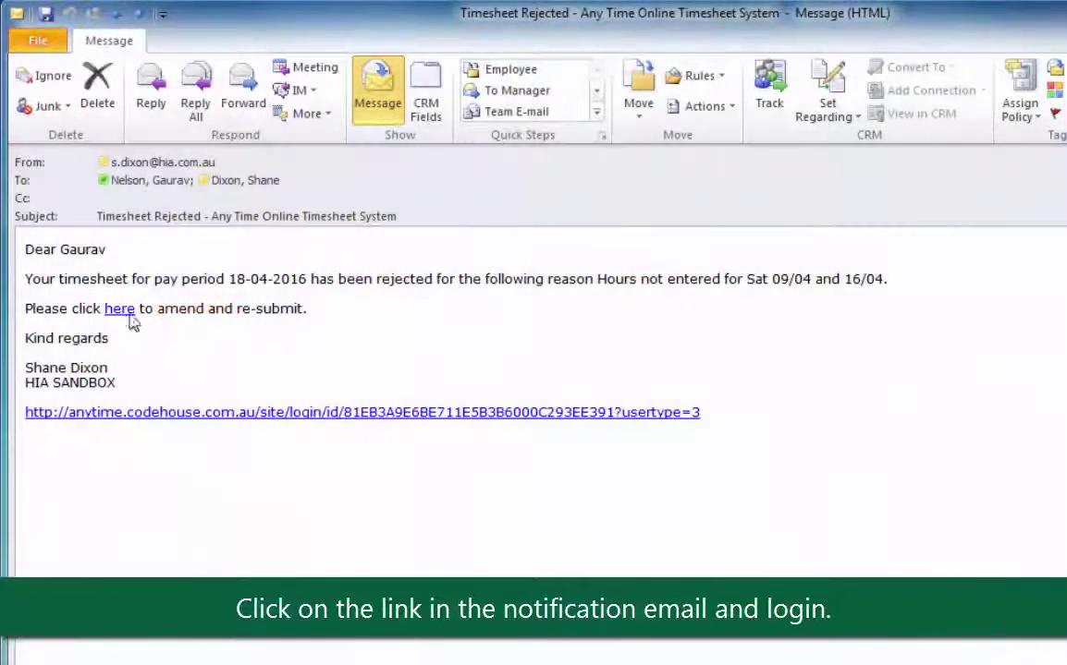
left_click(119, 309)
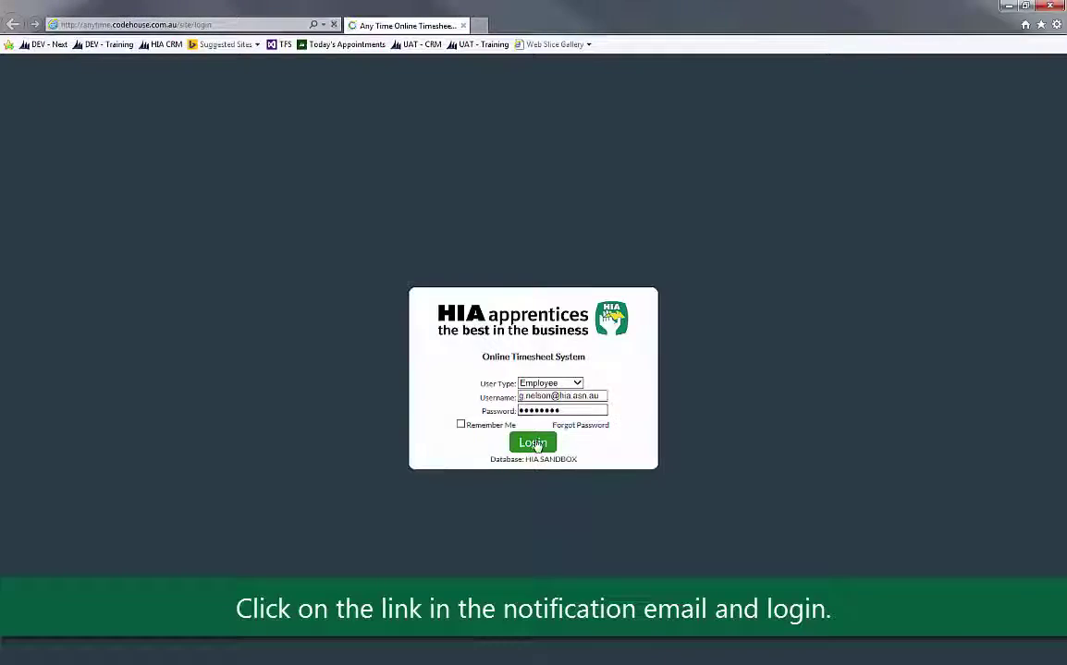
Step: Log in, read the rejection notes, add 4 hours for Sat 09/04 and 16/04, and resubmit
left_click(532, 444)
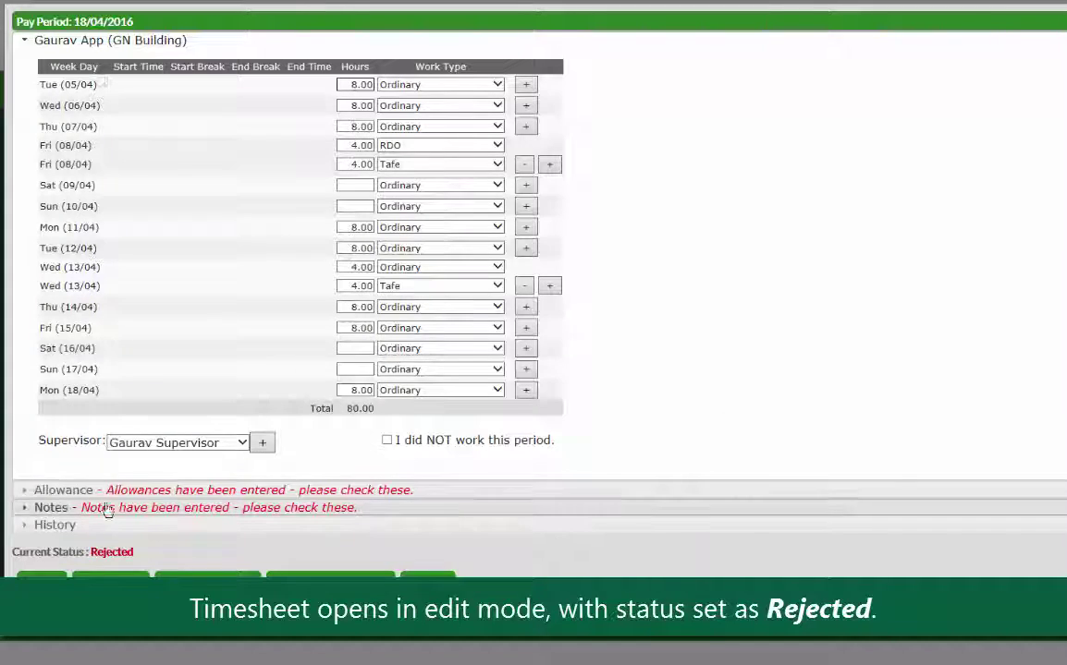
left_click(67, 508)
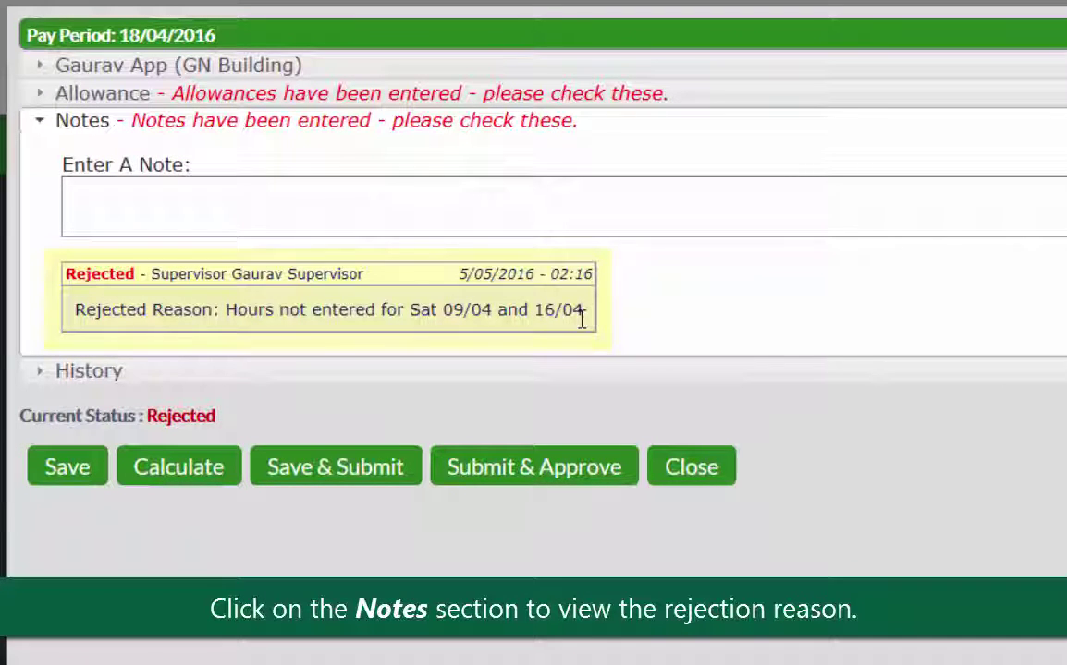
left_click(198, 69)
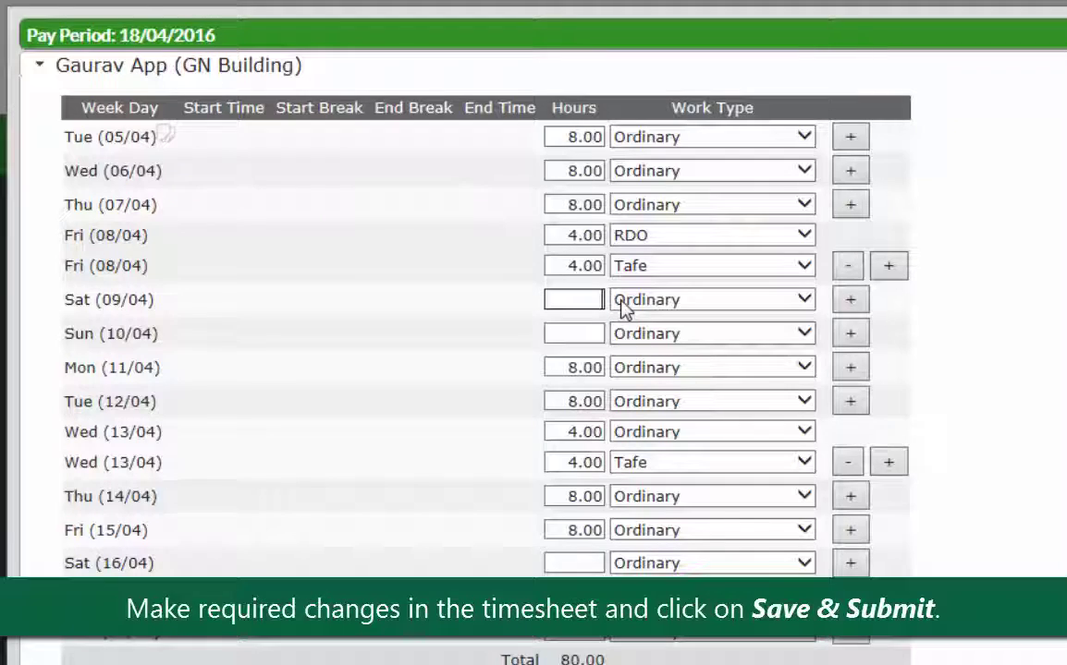
type("4")
left_click(583, 563)
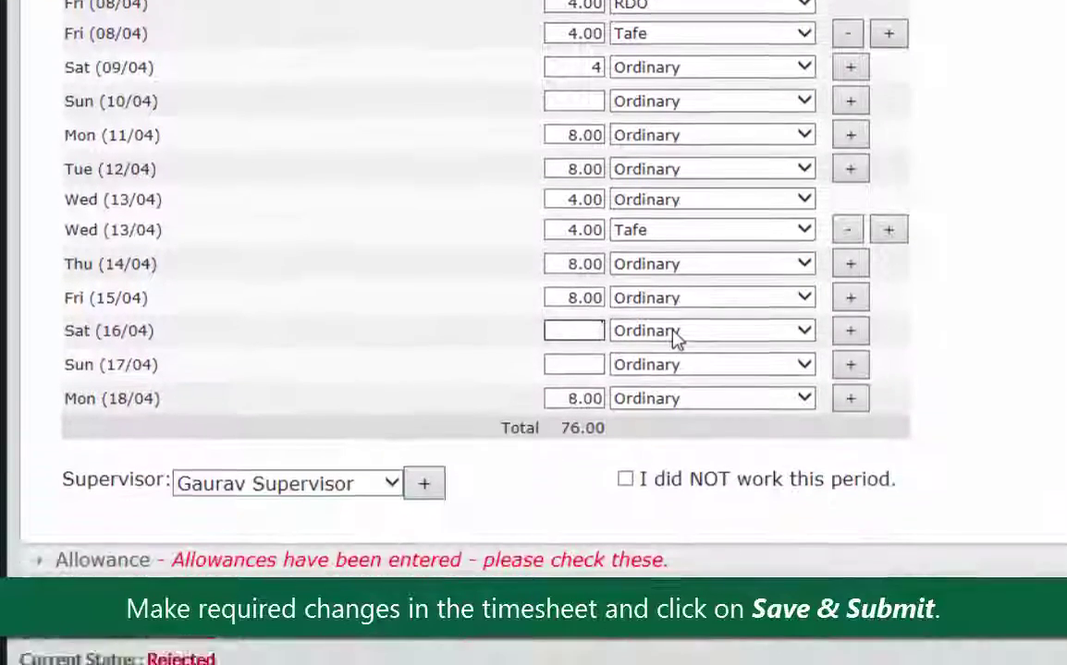
type("4")
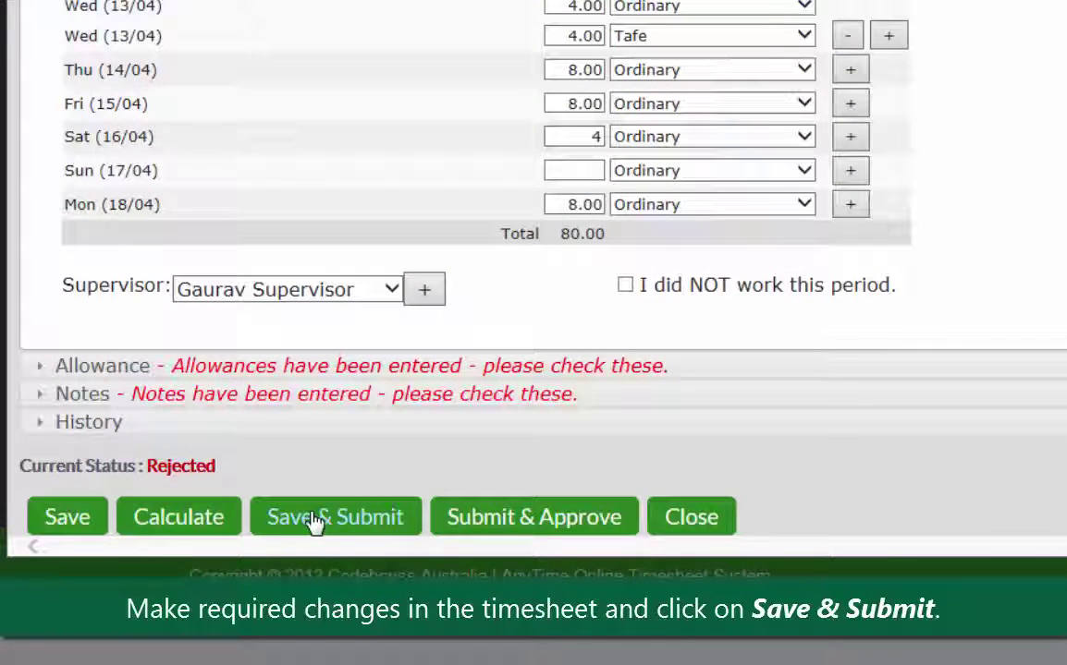
left_click(314, 522)
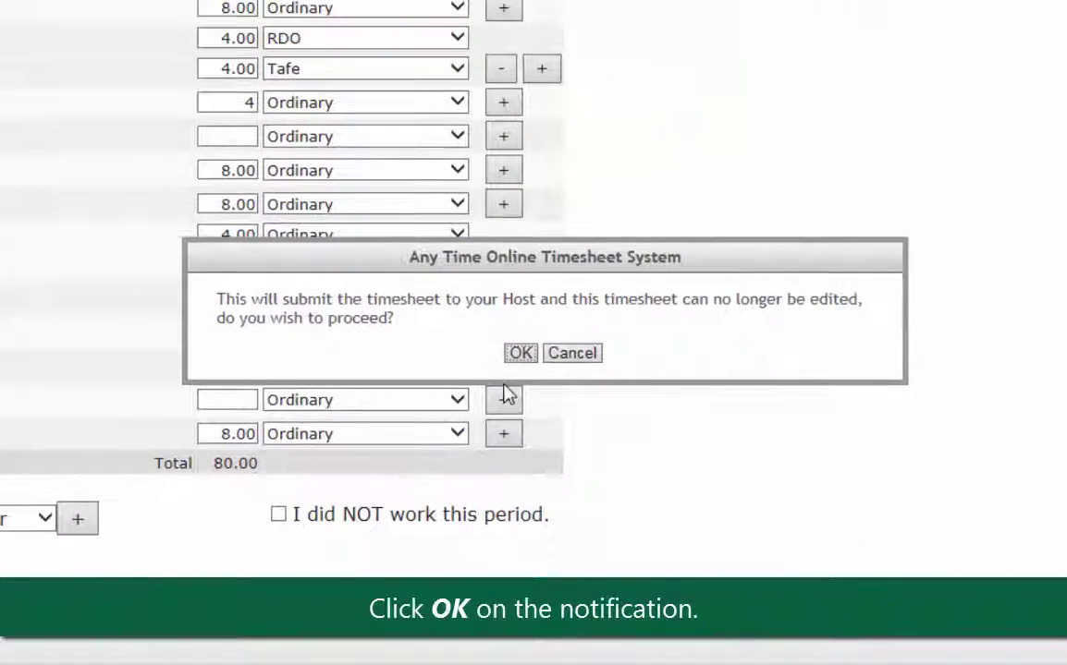
left_click(530, 356)
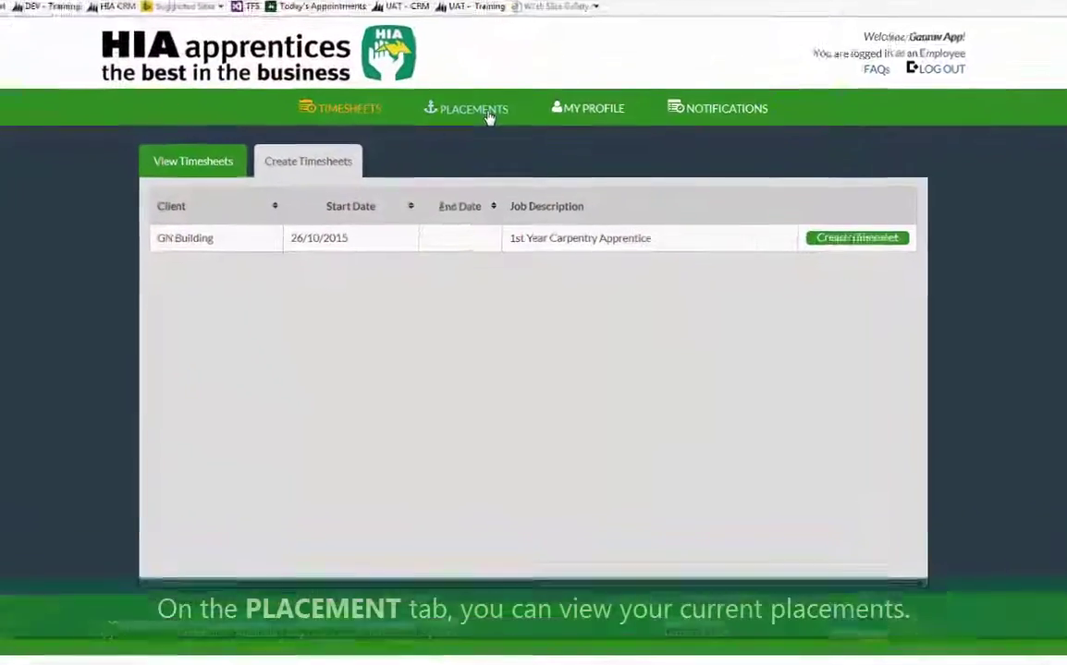
Step: Show the current placements list with the GN Building carpentry apprenticeship details
left_click(477, 134)
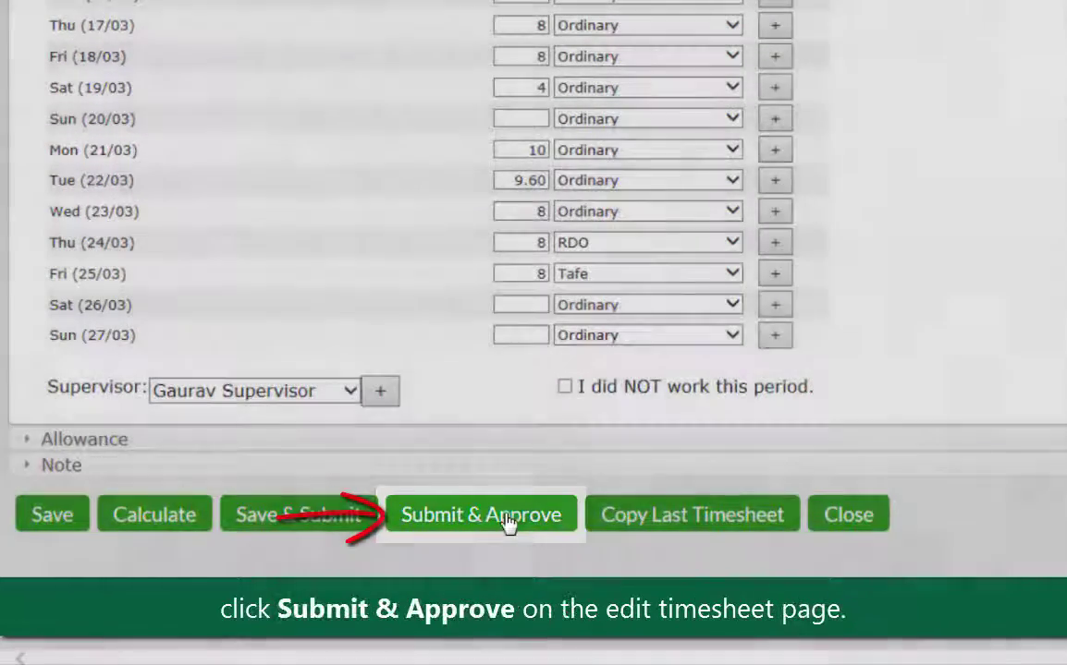
Step: Submit the 14/03/2016–27/03/2016 timesheet via Submit & Approve, with the supervisor's login and approval of its hours
left_click(507, 523)
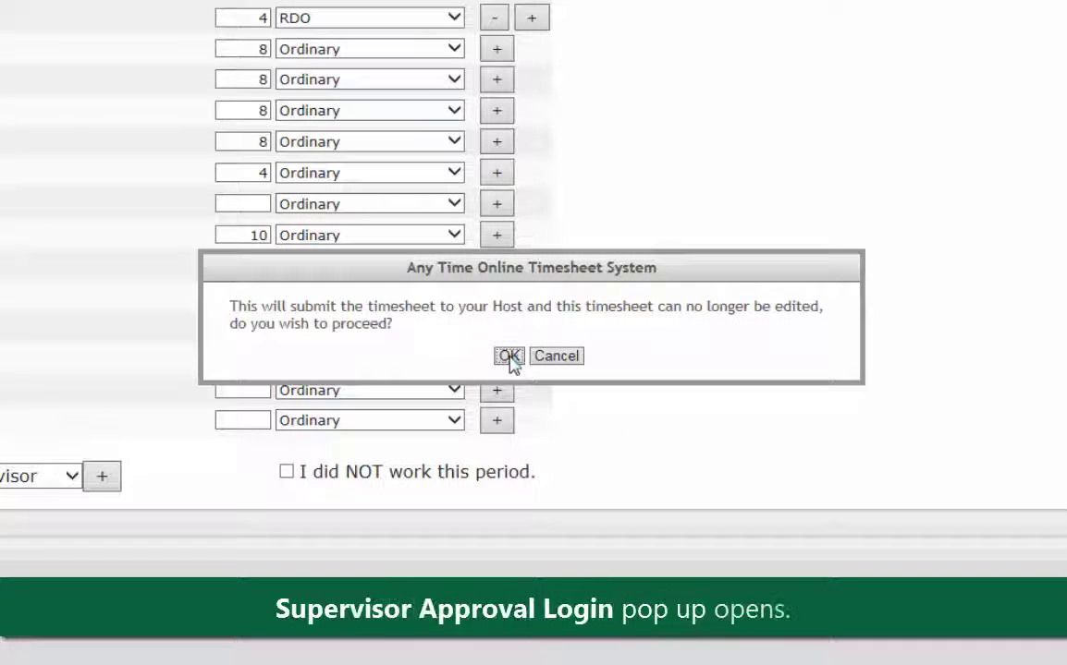
left_click(508, 357)
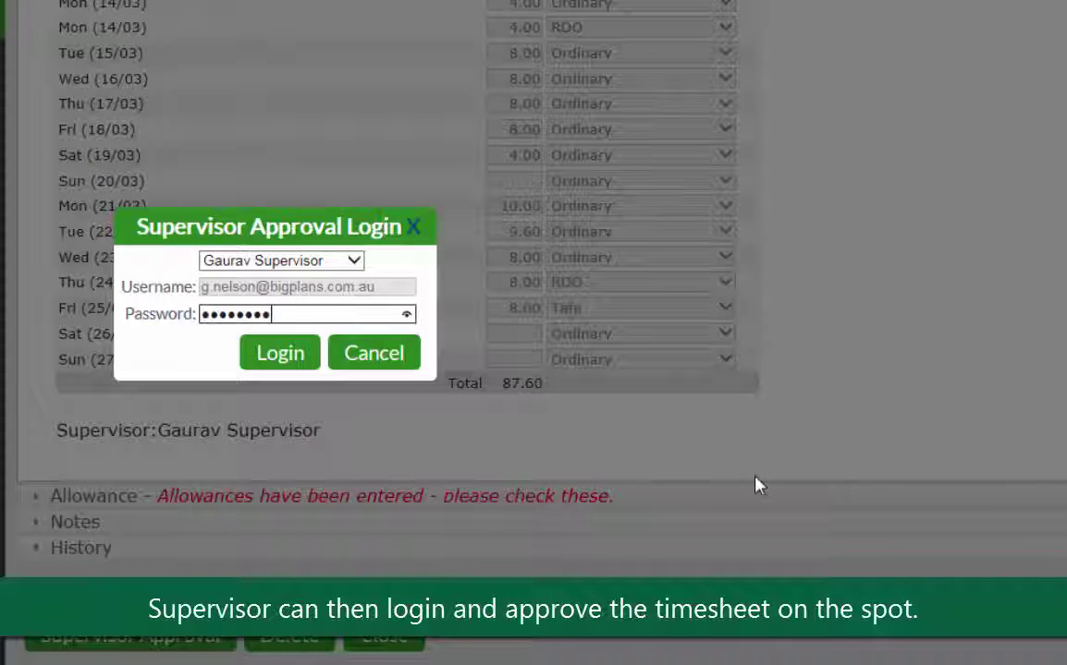
left_click(312, 350)
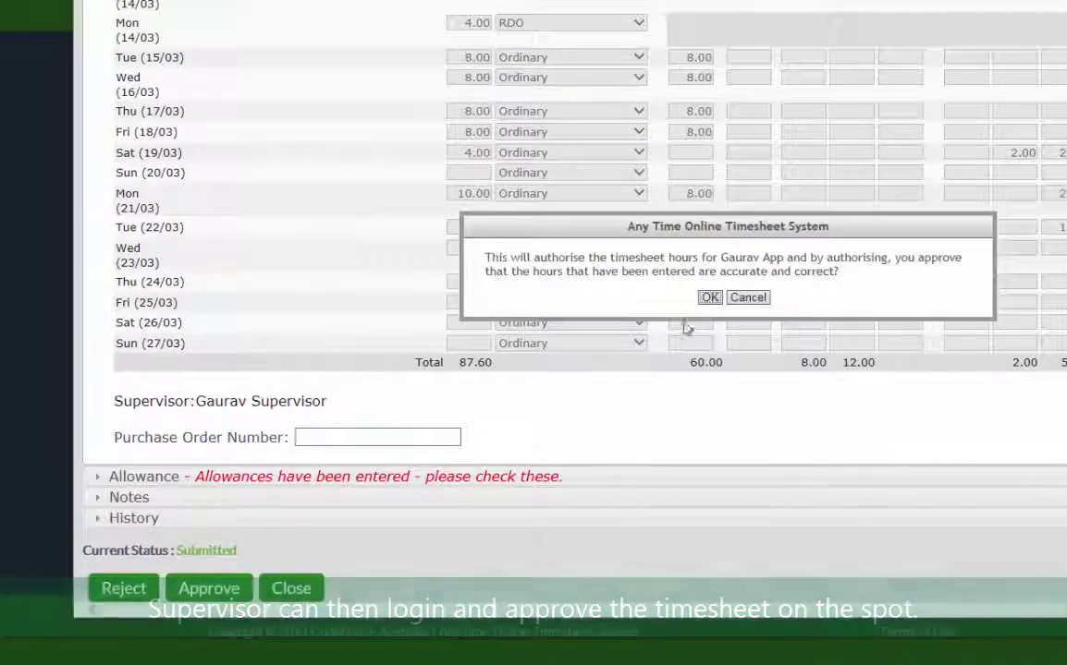
left_click(709, 298)
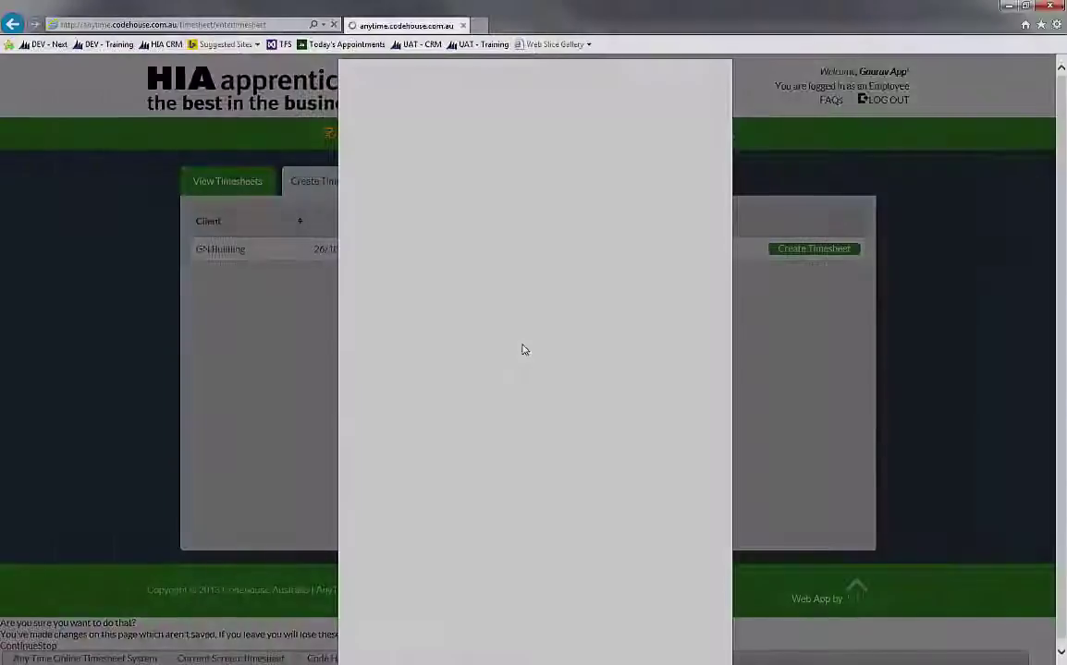